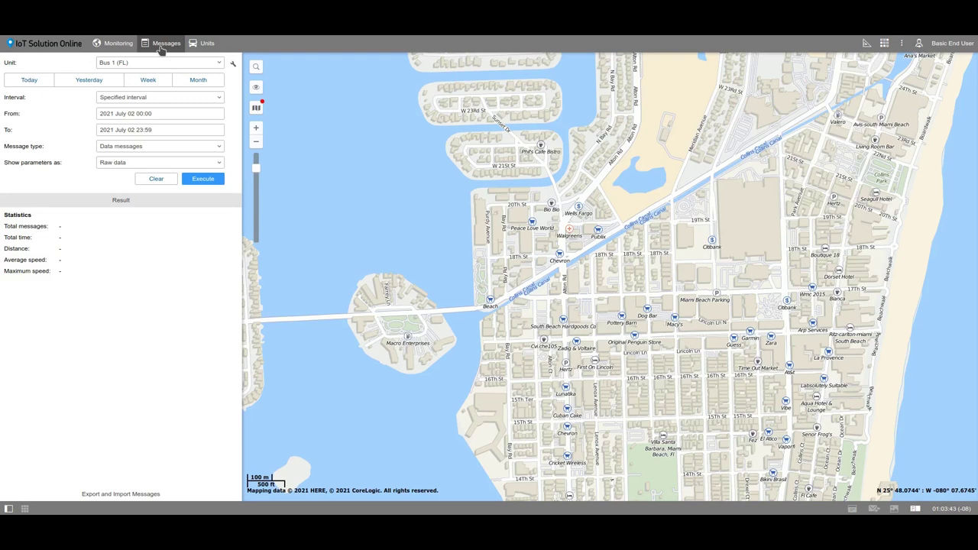
- Keep Bus 1 (FL) as the selected unit, then review and close its Unit Properties
{"action": "left_click", "coordinate": [218, 66]}
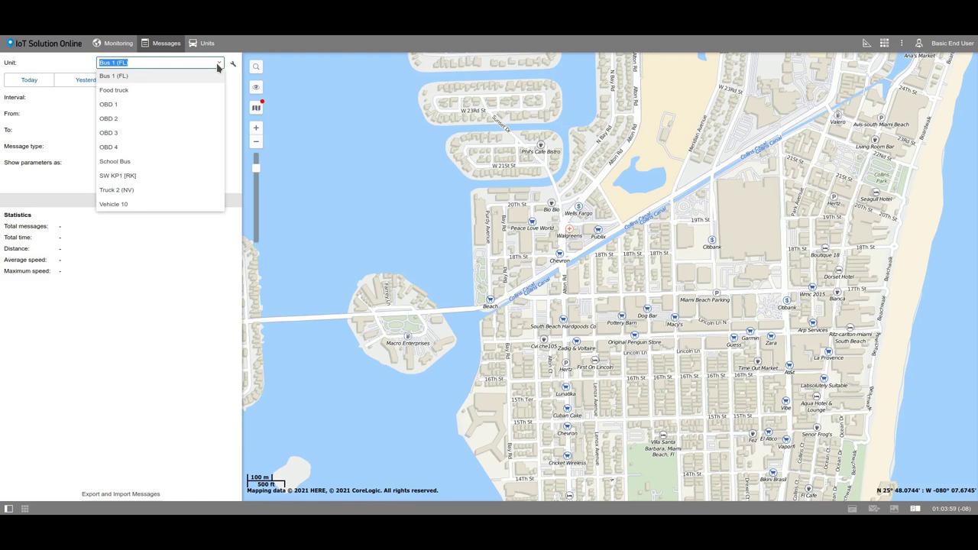
{"action": "left_click", "coordinate": [191, 79]}
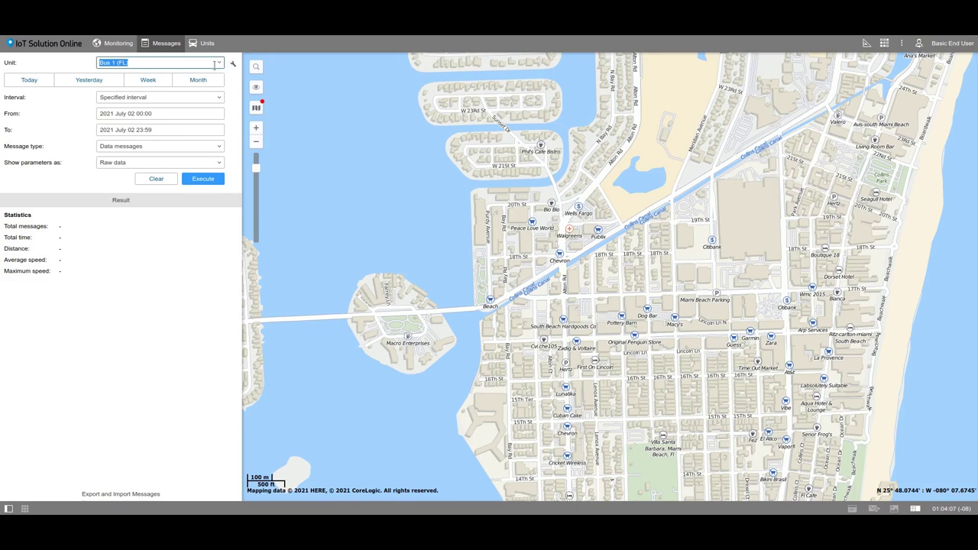
{"action": "left_click", "coordinate": [233, 63]}
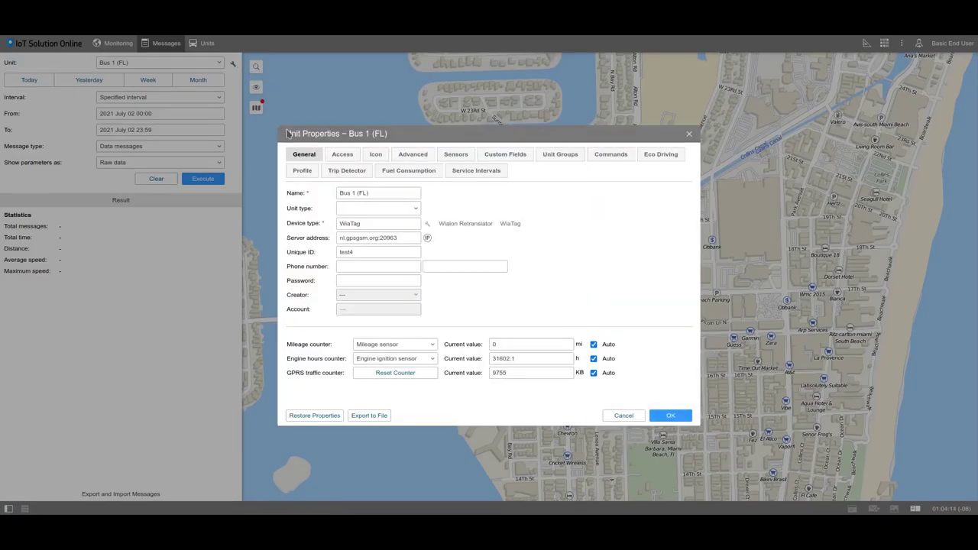
{"action": "left_click", "coordinate": [689, 134]}
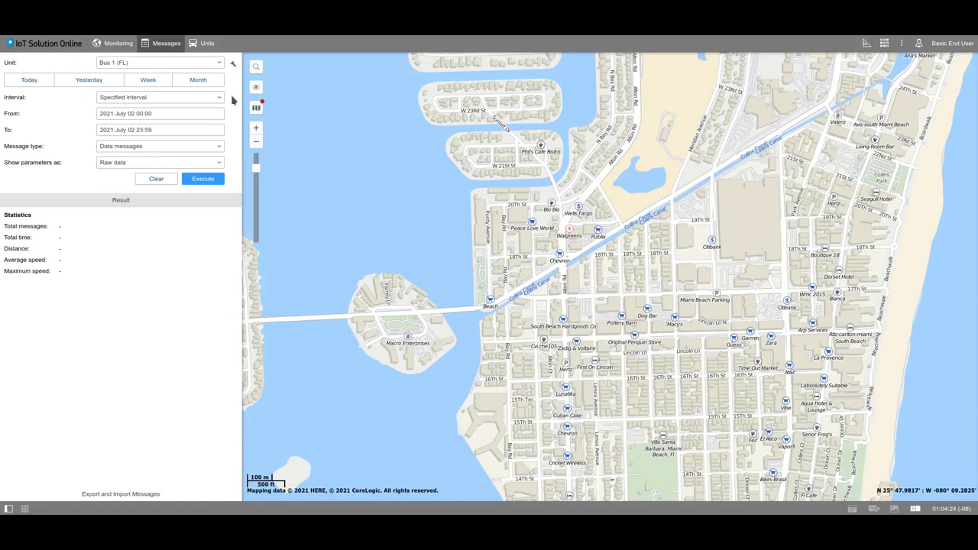
- Change the interval end from 23:59 to 09:59 on 2021 July 02
{"action": "left_click", "coordinate": [153, 129]}
{"action": "left_click", "coordinate": [149, 130]}
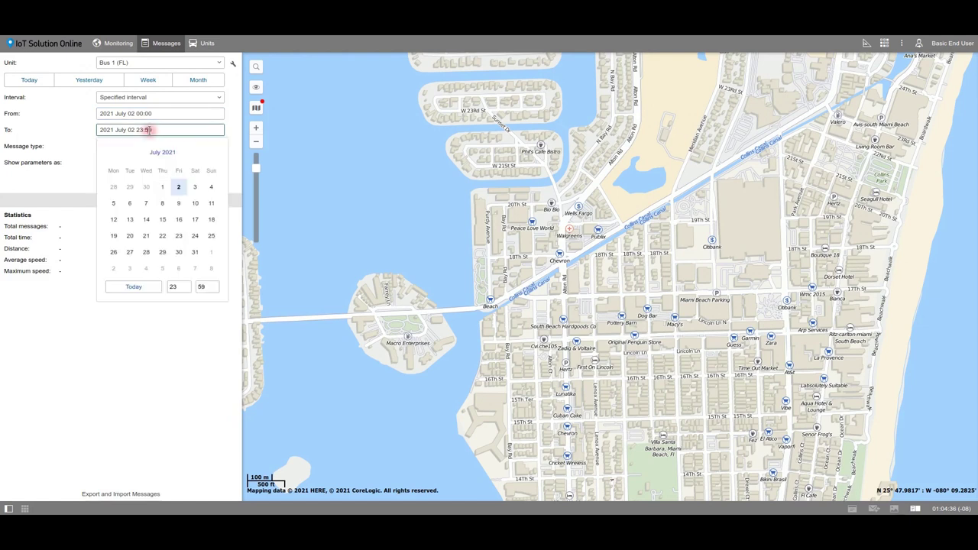
{"action": "scroll", "coordinate": [172, 287], "scroll_direction": "down", "scroll_amount": 14}
{"action": "left_click", "coordinate": [233, 135]}
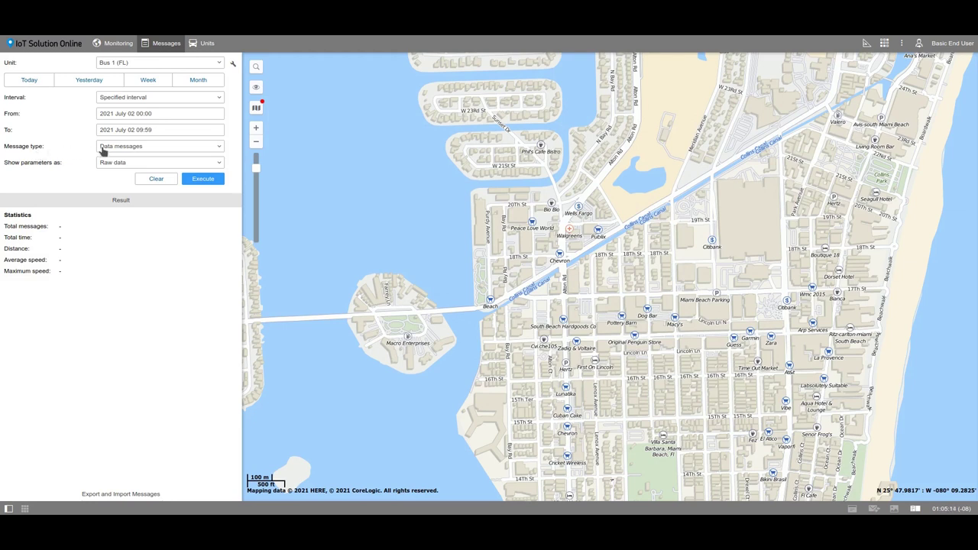
{"action": "left_click", "coordinate": [150, 147]}
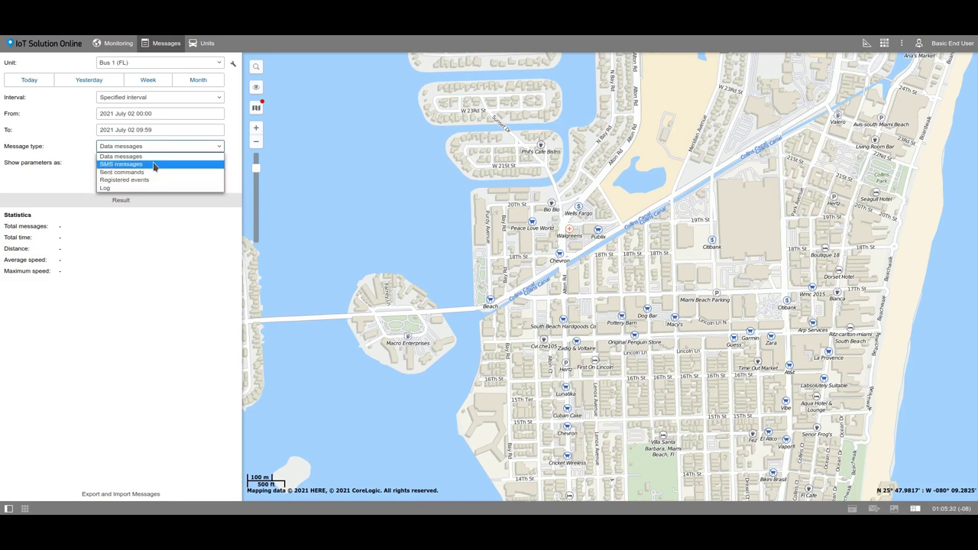
{"action": "left_click", "coordinate": [153, 157]}
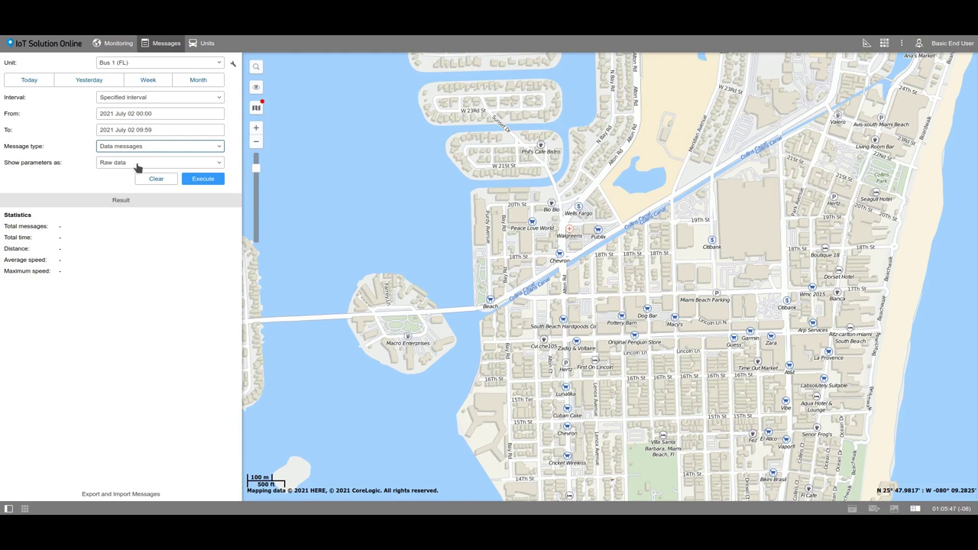
{"action": "left_click", "coordinate": [138, 165]}
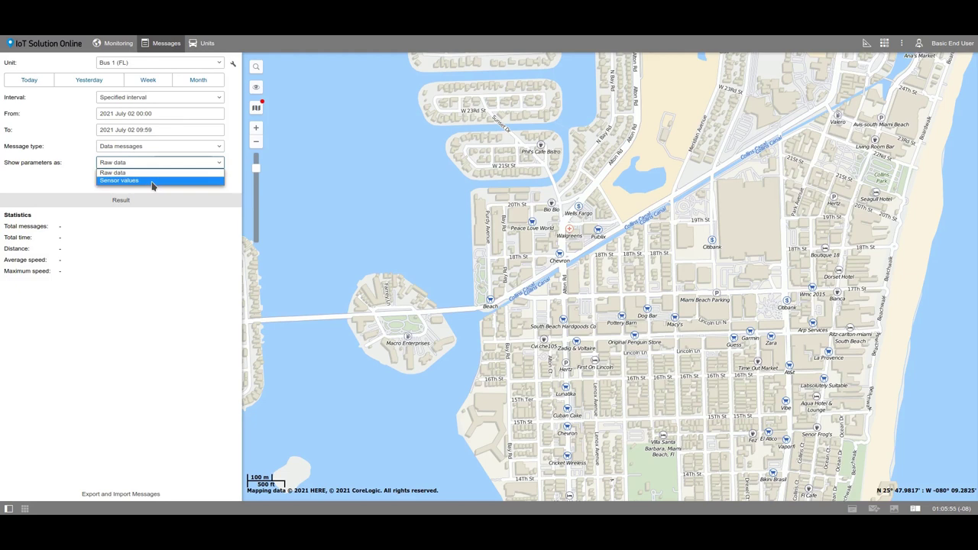
- Execute the Bus 1 (FL) query with Raw data, loading 141 messages and the track
{"action": "left_click", "coordinate": [151, 174]}
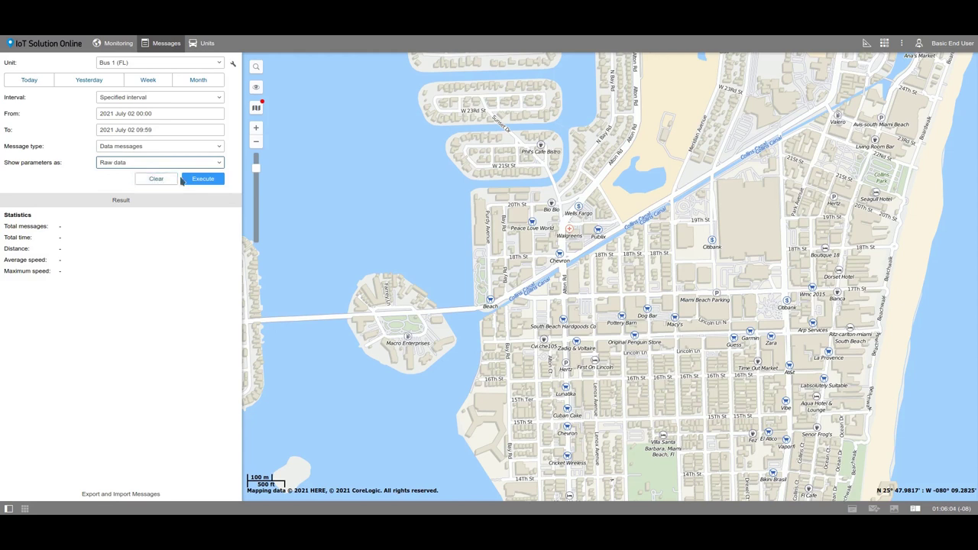
{"action": "left_click", "coordinate": [192, 179]}
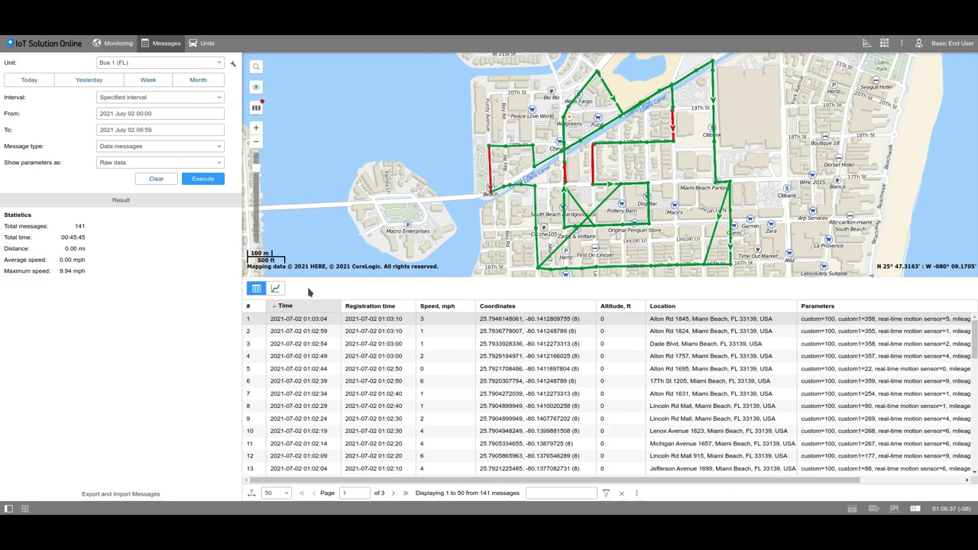
- Review the visible columns, widen Altitude, ft, and switch the table to auto column width
{"action": "left_click", "coordinate": [638, 494]}
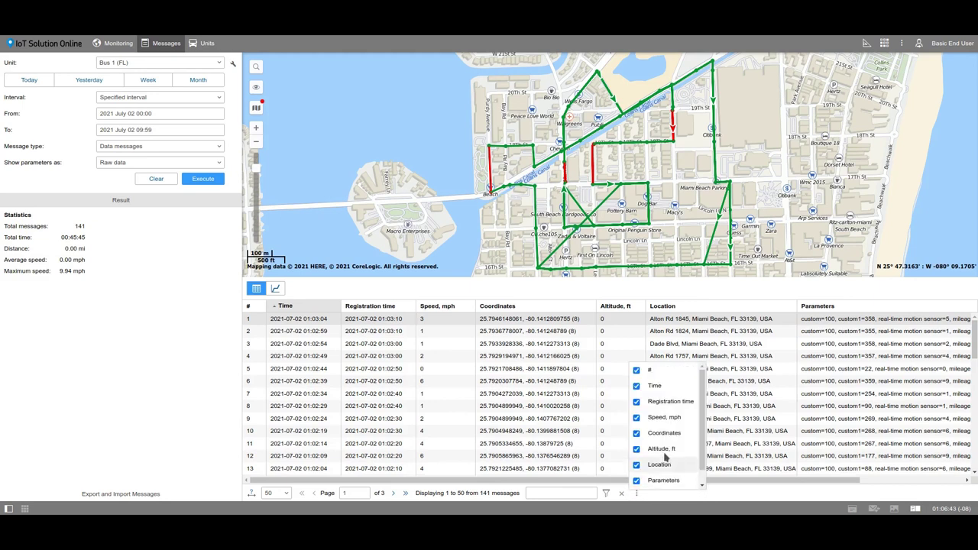
{"action": "scroll", "coordinate": [672, 397], "scroll_direction": "down", "scroll_amount": 1}
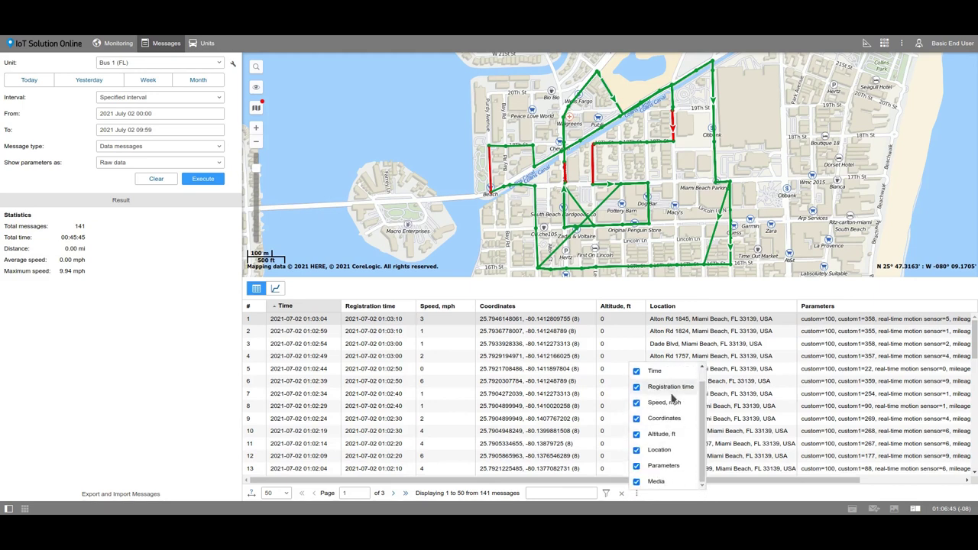
{"action": "left_click", "coordinate": [639, 494]}
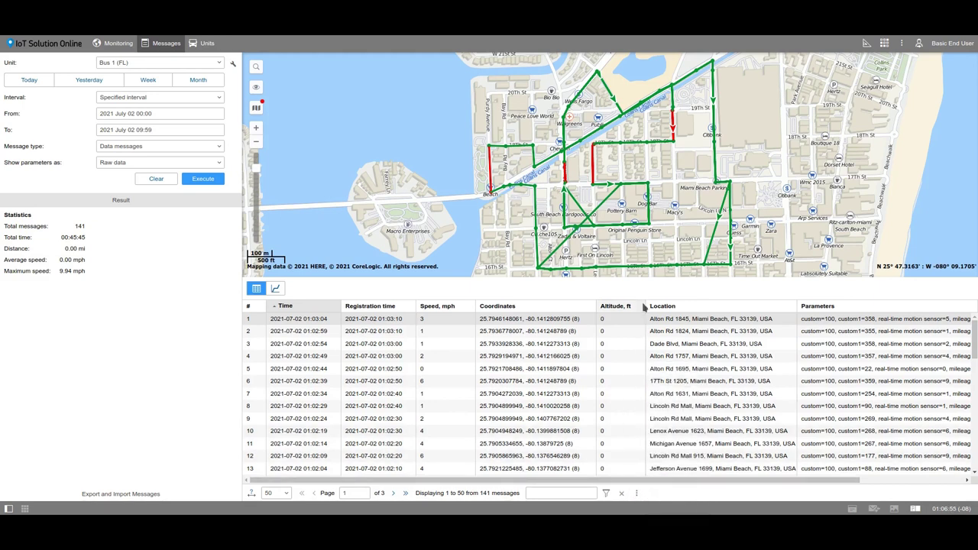
{"action": "left_click_drag", "start_coordinate": [646, 304], "coordinate": [663, 303]}
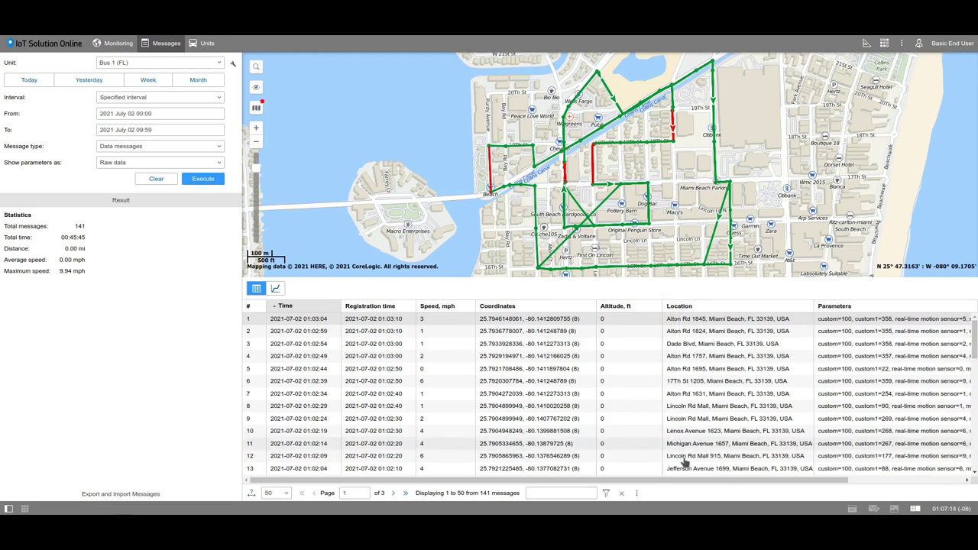
{"action": "left_click", "coordinate": [251, 493]}
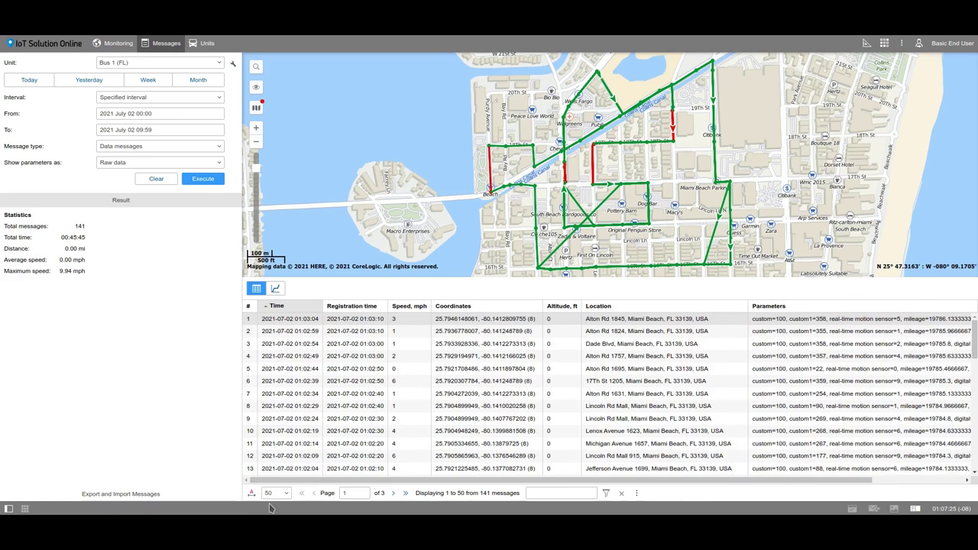
- Keep 50 messages per page, jump to page 2, then return to page 1
{"action": "left_click", "coordinate": [279, 495]}
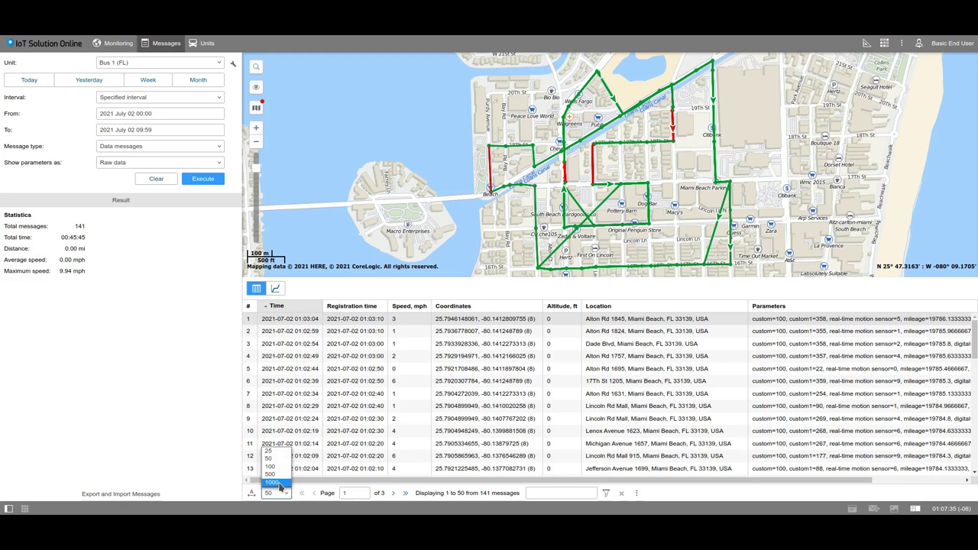
{"action": "left_click", "coordinate": [287, 493]}
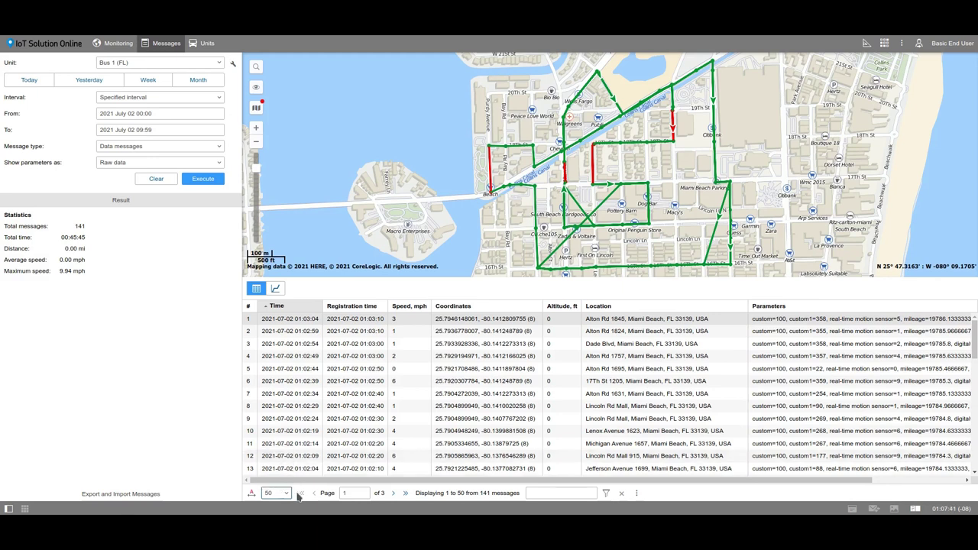
{"action": "left_click", "coordinate": [356, 494]}
{"action": "key", "text": "BackSpace"}
{"action": "type", "text": "2"}
{"action": "key", "text": "Return"}
{"action": "left_click", "coordinate": [303, 497]}
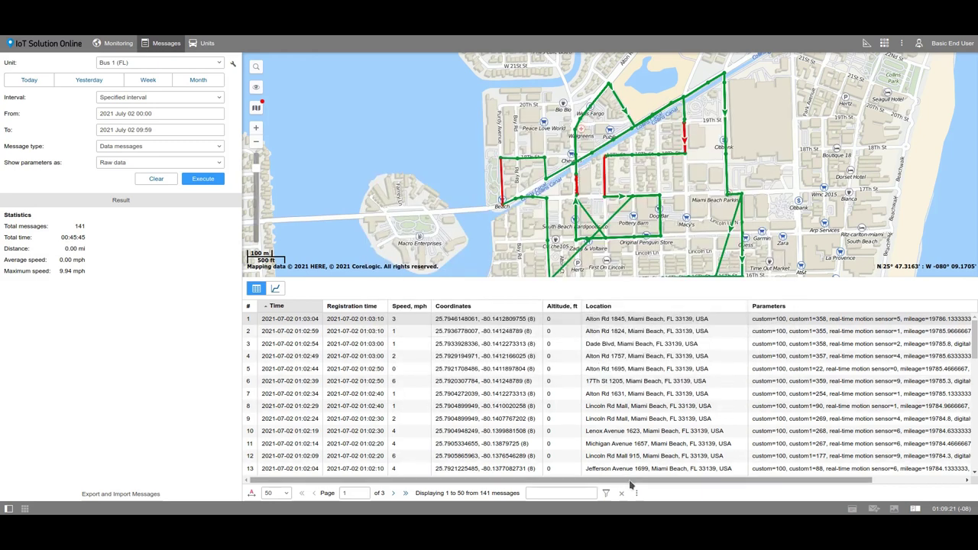
- Scroll the message table right to reveal the Parameters and Media columns
{"action": "left_click_drag", "start_coordinate": [629, 480], "coordinate": [717, 480]}
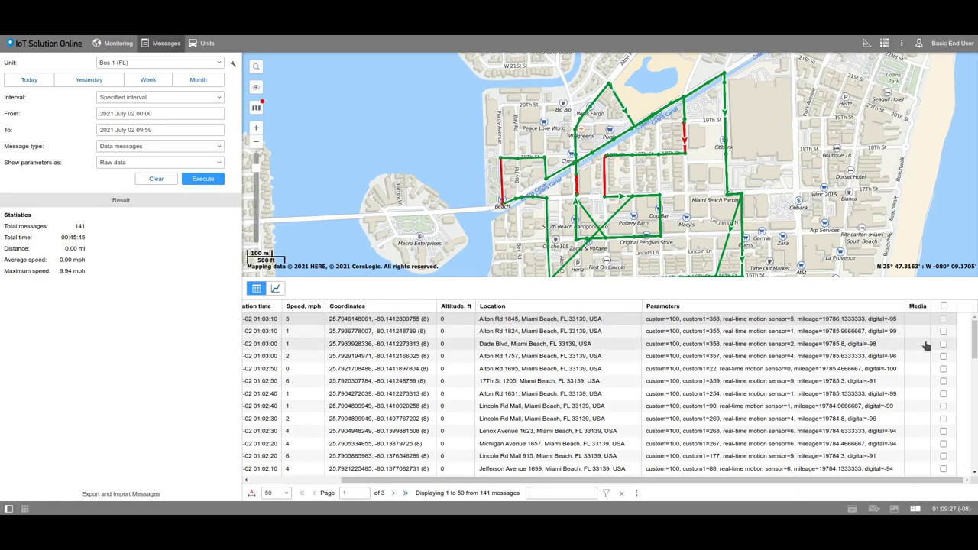
- View the image.jpg traffic photo attached to a message, then close the viewer
{"action": "scroll", "coordinate": [925, 344], "scroll_direction": "down", "scroll_amount": 10}
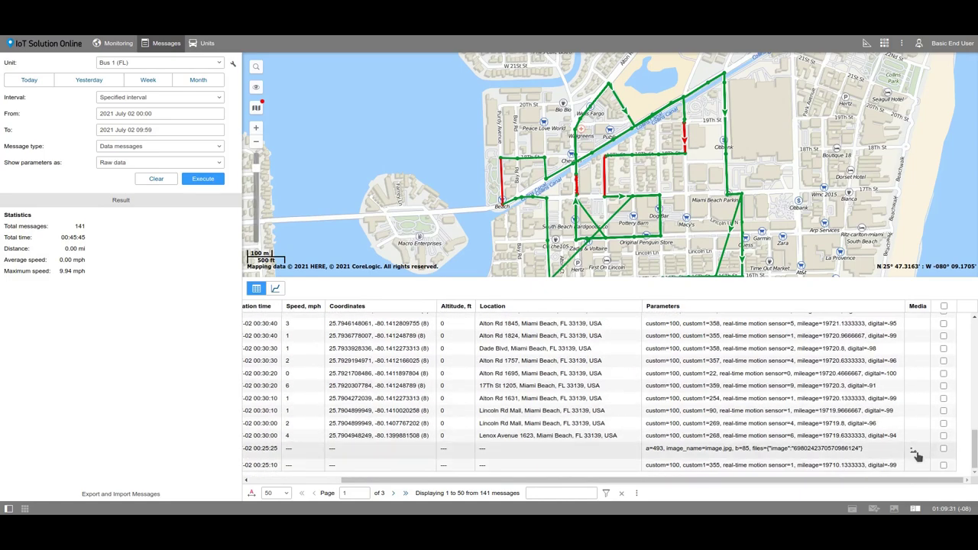
{"action": "left_click", "coordinate": [914, 453]}
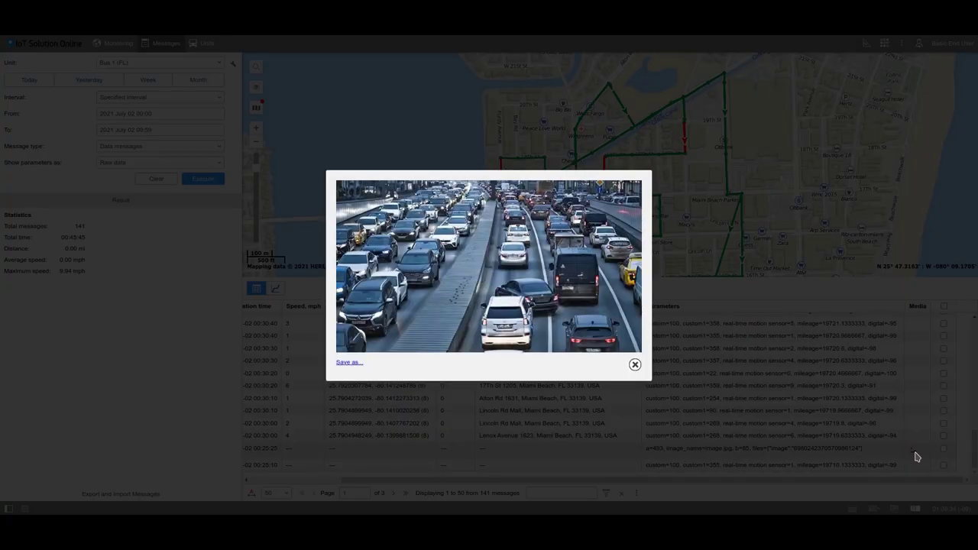
{"action": "left_click", "coordinate": [635, 365]}
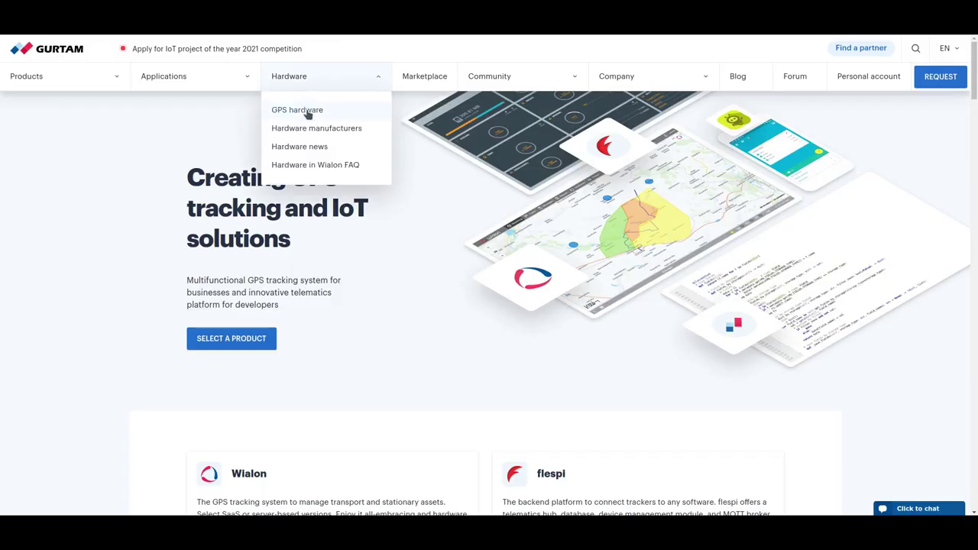
- Search the GPS hardware catalogue for Wiatag and open the WiaTag parameters table
{"action": "left_click", "coordinate": [307, 111]}
{"action": "left_click", "coordinate": [184, 302]}
{"action": "type", "text": "Wiatag"}
{"action": "left_click", "coordinate": [214, 322]}
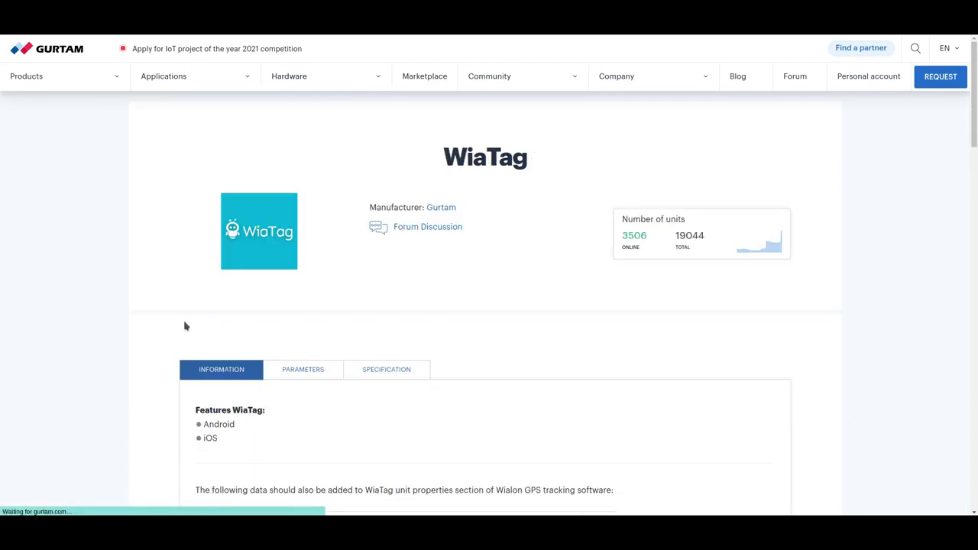
{"action": "left_click", "coordinate": [319, 372]}
{"action": "scroll", "coordinate": [174, 329], "scroll_direction": "up", "scroll_amount": 1}
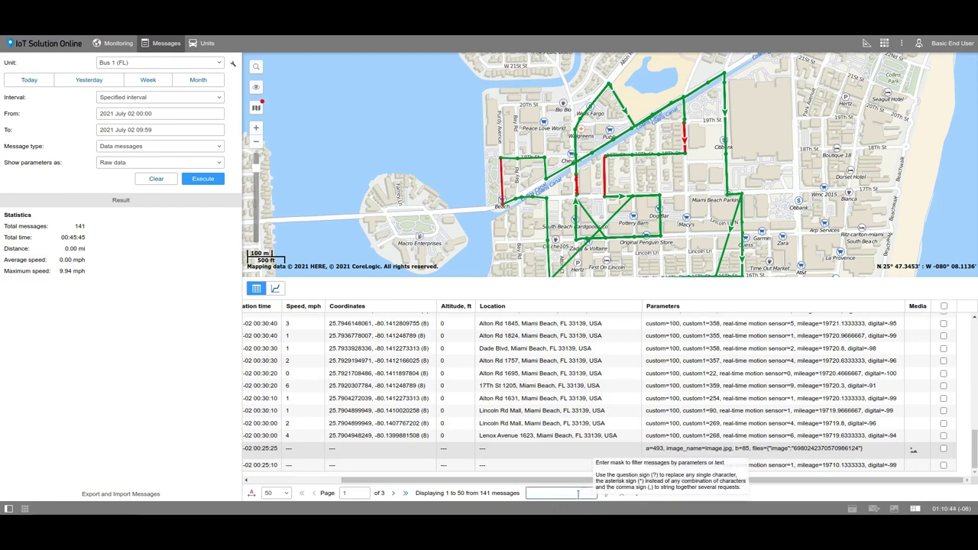
{"action": "left_click", "coordinate": [579, 494]}
{"action": "type", "text": "mileage"}
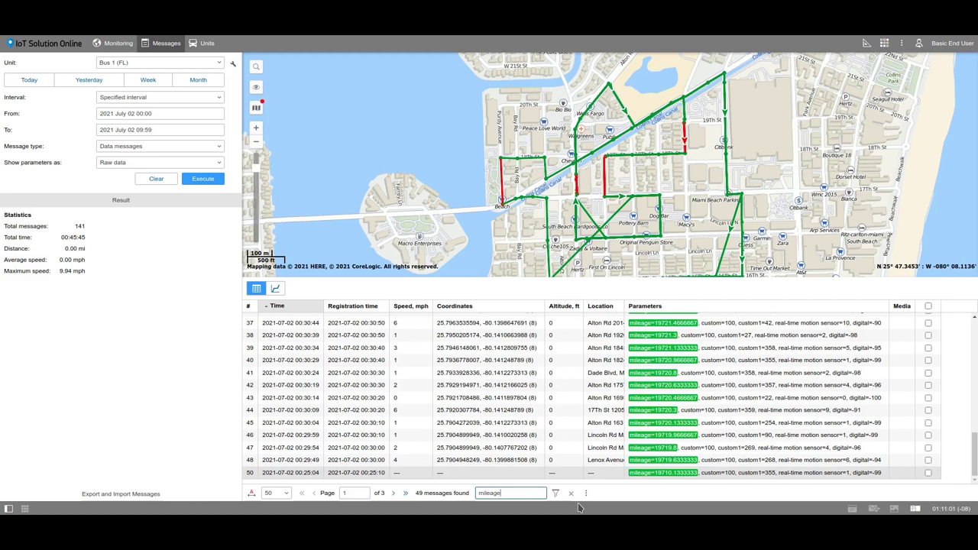
{"action": "key", "text": "BackSpace"}
{"action": "key", "text": "BackSpace"}
{"action": "key", "text": "BackSpace"}
{"action": "key", "text": "BackSpace"}
{"action": "key", "text": "BackSpace"}
{"action": "key", "text": "BackSpace"}
{"action": "key", "text": "BackSpace"}
{"action": "type", "text": "custo?"}
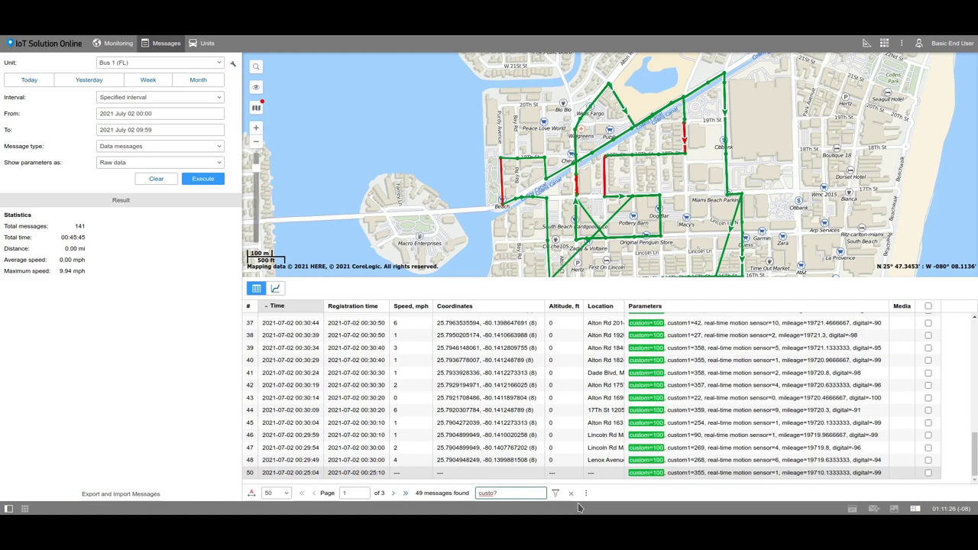
{"action": "type", "text": ",real*"}
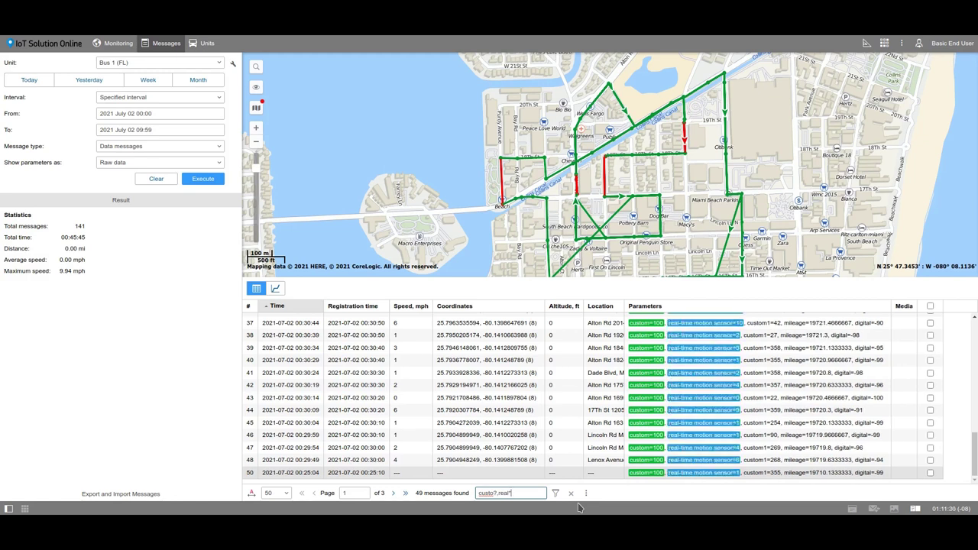
{"action": "key", "text": "BackSpace"}
{"action": "key", "text": "BackSpace"}
{"action": "key", "text": "BackSpace"}
{"action": "key", "text": "BackSpace"}
{"action": "key", "text": "BackSpace"}
{"action": "key", "text": "BackSpace"}
{"action": "key", "text": "BackSpace"}
{"action": "key", "text": "BackSpace"}
{"action": "key", "text": "BackSpace"}
{"action": "key", "text": "BackSpace"}
{"action": "key", "text": "BackSpace"}
{"action": "type", "text": ">"}
{"action": "key", "text": "BackSpace"}
{"action": "key", "text": "BackSpace"}
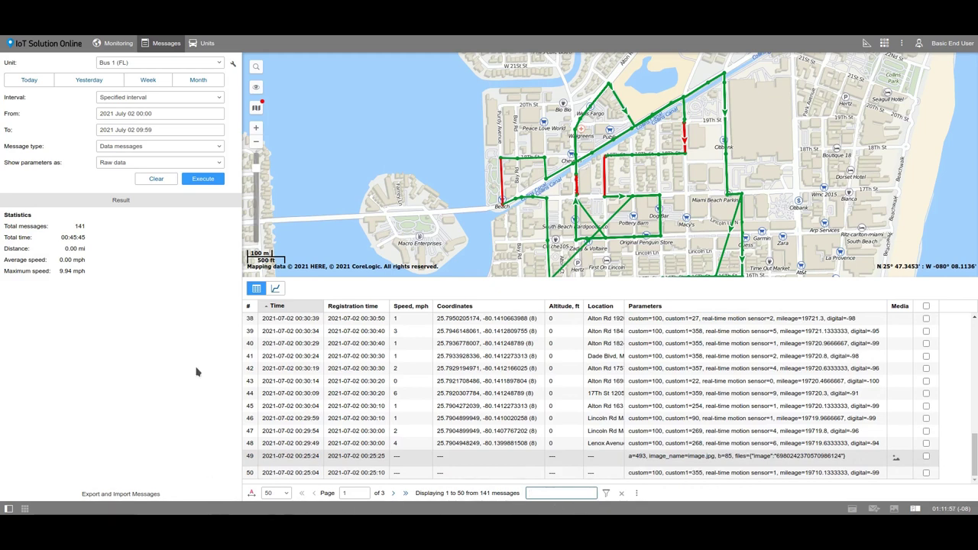
- Switch to chart view plotting custom, custom1 and digital, and inspect a point's values
{"action": "left_click", "coordinate": [275, 289]}
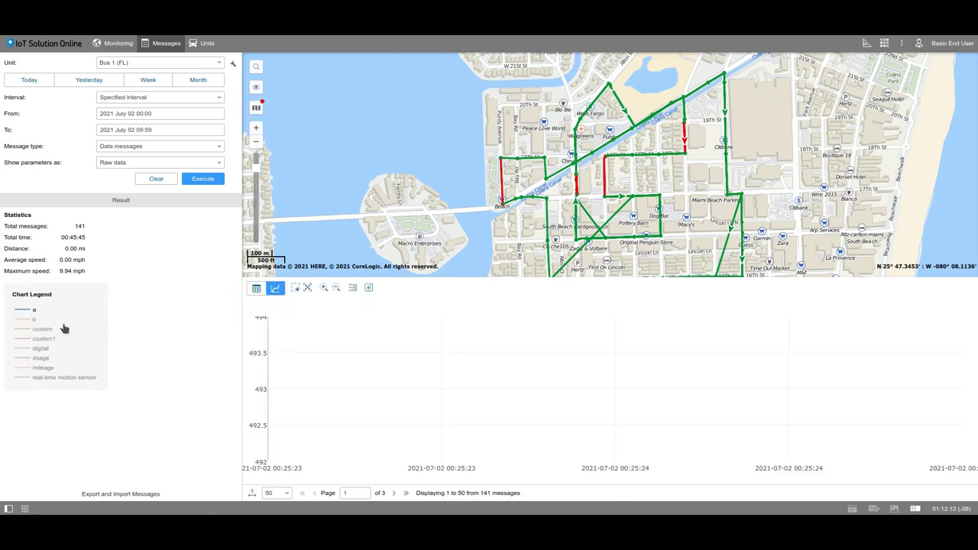
{"action": "left_click", "coordinate": [21, 331]}
{"action": "left_click", "coordinate": [21, 341]}
{"action": "left_click", "coordinate": [21, 349]}
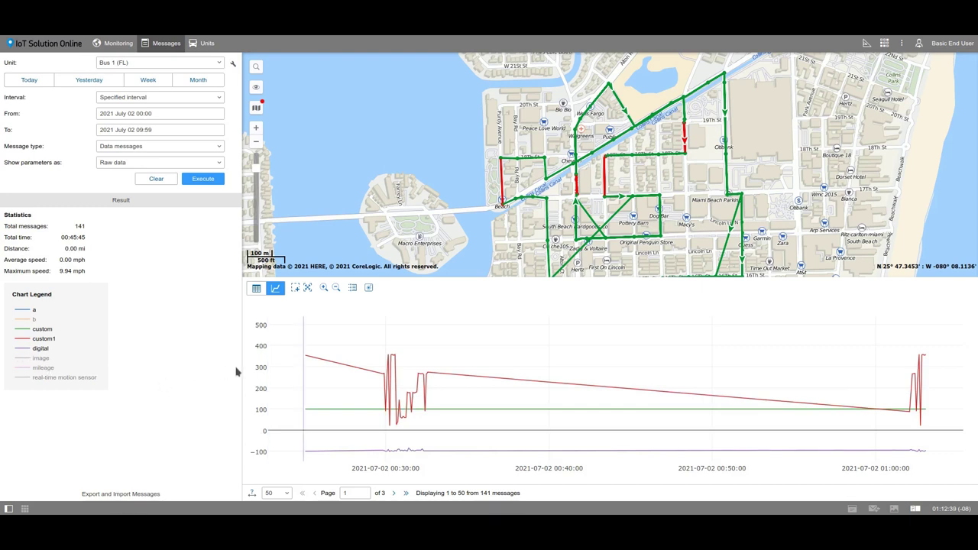
{"action": "mouse_move", "coordinate": [323, 361]}
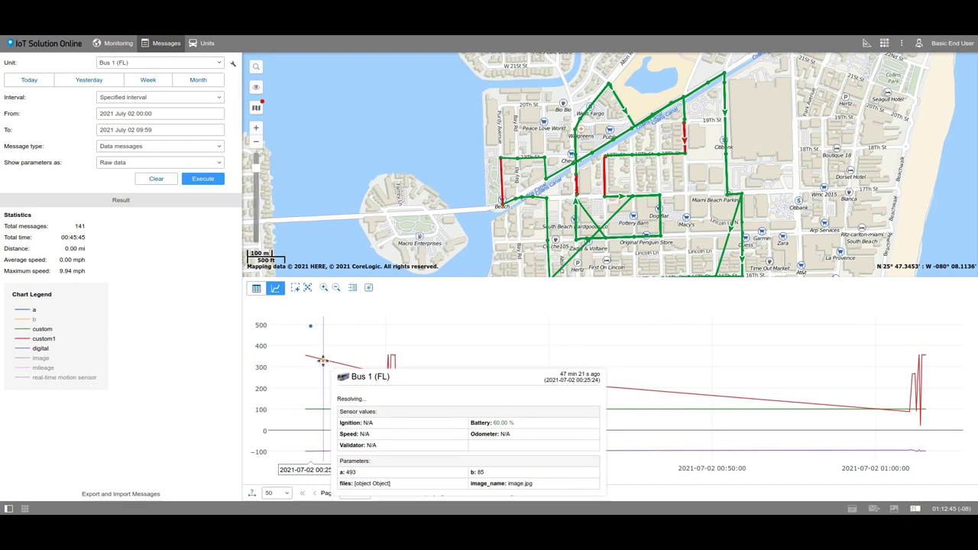
- Return to the table and re-execute with parameters shown as Sensor values
{"action": "left_click", "coordinate": [256, 288]}
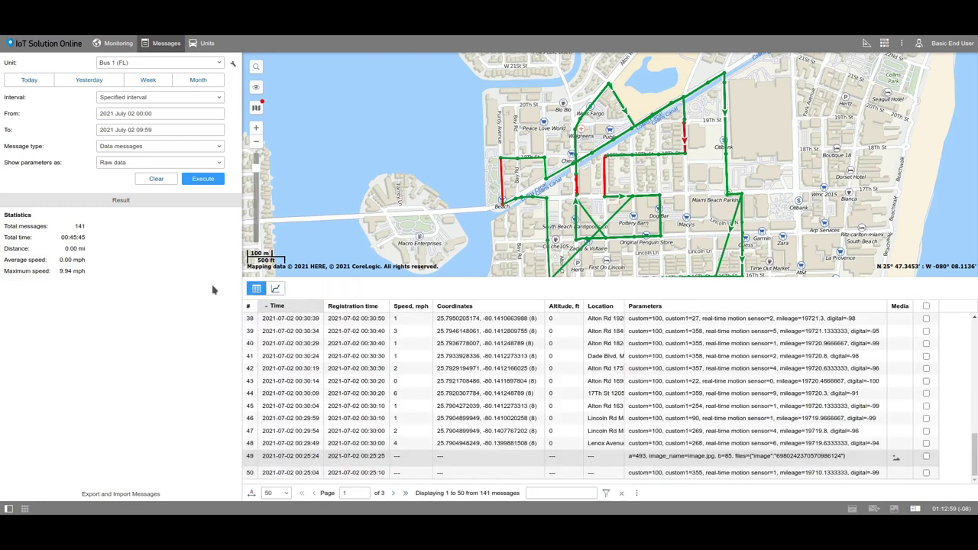
{"action": "left_click", "coordinate": [122, 163]}
{"action": "left_click", "coordinate": [129, 181]}
{"action": "left_click", "coordinate": [192, 181]}
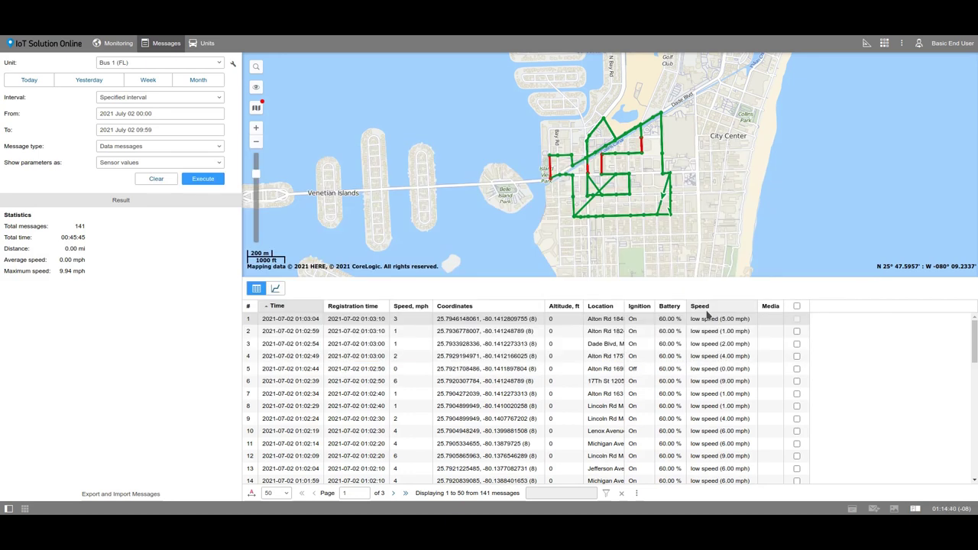
- Mark messages 2, 3 and 4 in Bus 1 (FL)'s message table to show them on the map
{"action": "left_click", "coordinate": [796, 331]}
{"action": "left_click", "coordinate": [797, 344]}
{"action": "left_click", "coordinate": [798, 356]}
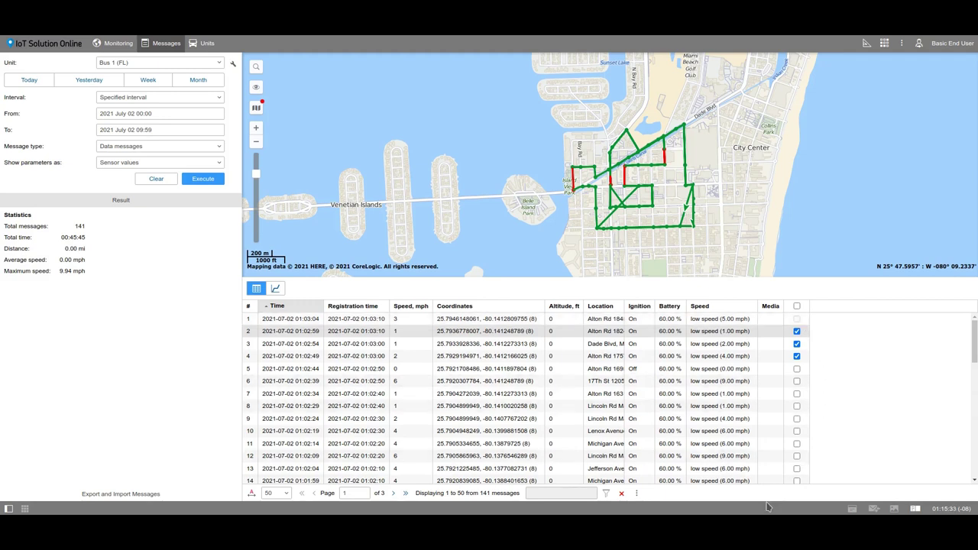
- In Export and Import Messages, choose Wialon messages (.wln) as the export format
{"action": "left_click", "coordinate": [182, 497]}
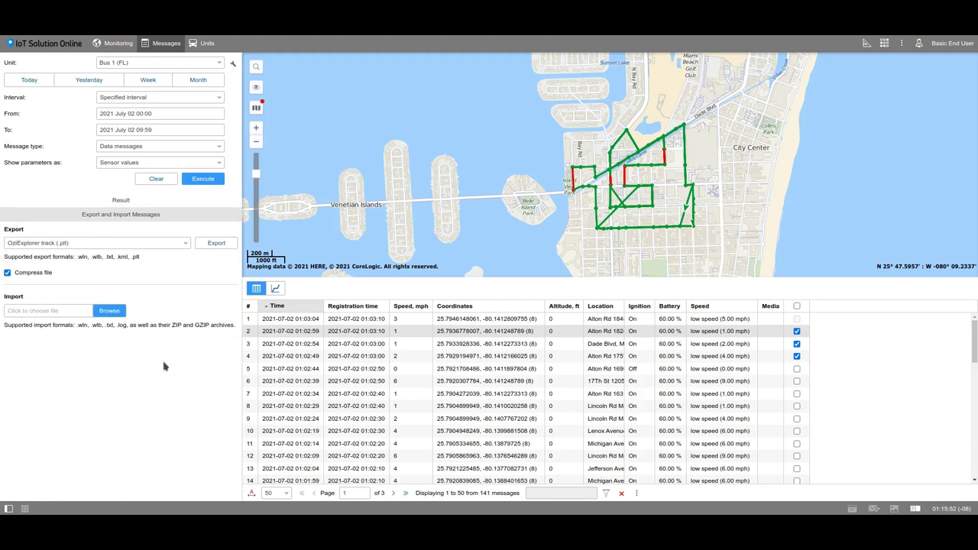
{"action": "left_click", "coordinate": [174, 244]}
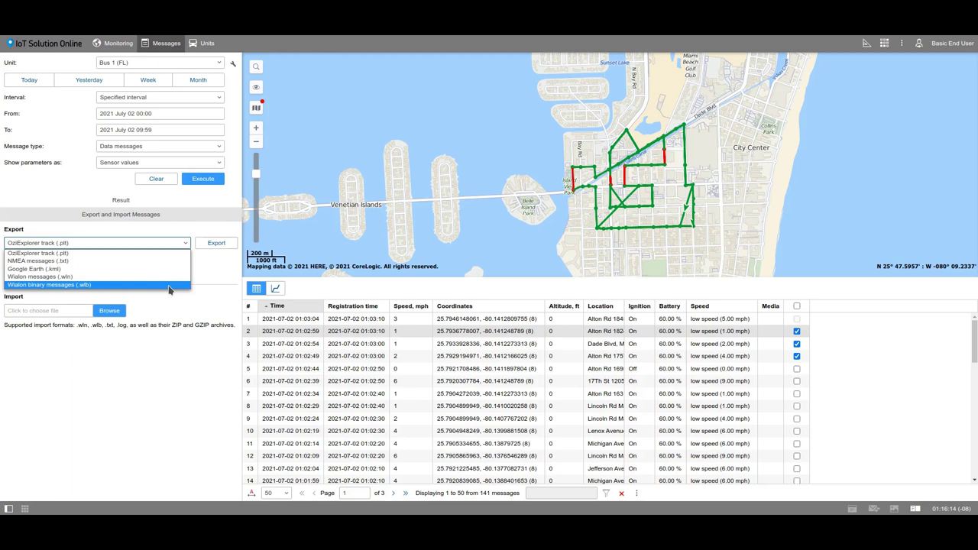
{"action": "left_click", "coordinate": [163, 277]}
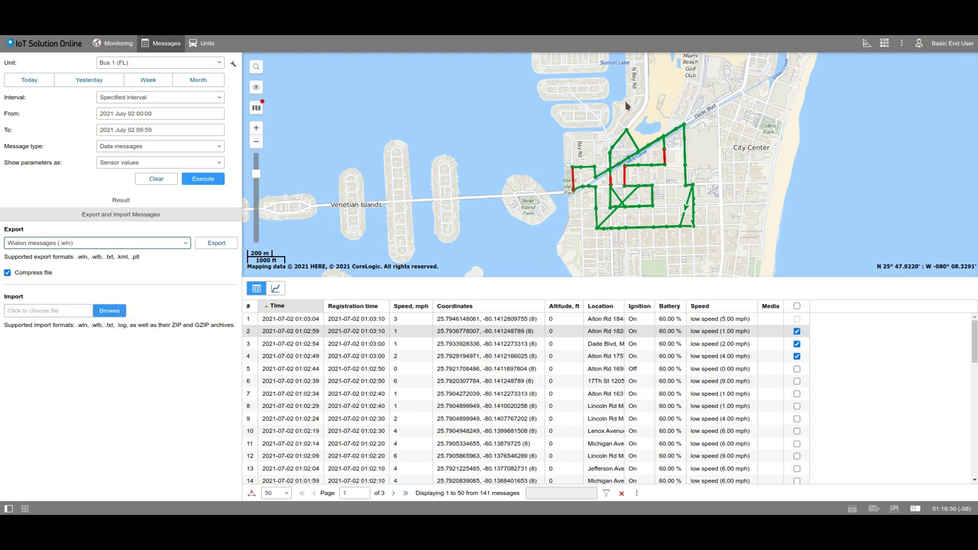
- Zoom the map to message 8 and show its track point details: 7 mph, Ignition On, Battery 60.00 %
{"action": "scroll", "coordinate": [551, 184], "scroll_direction": "up", "scroll_amount": 1}
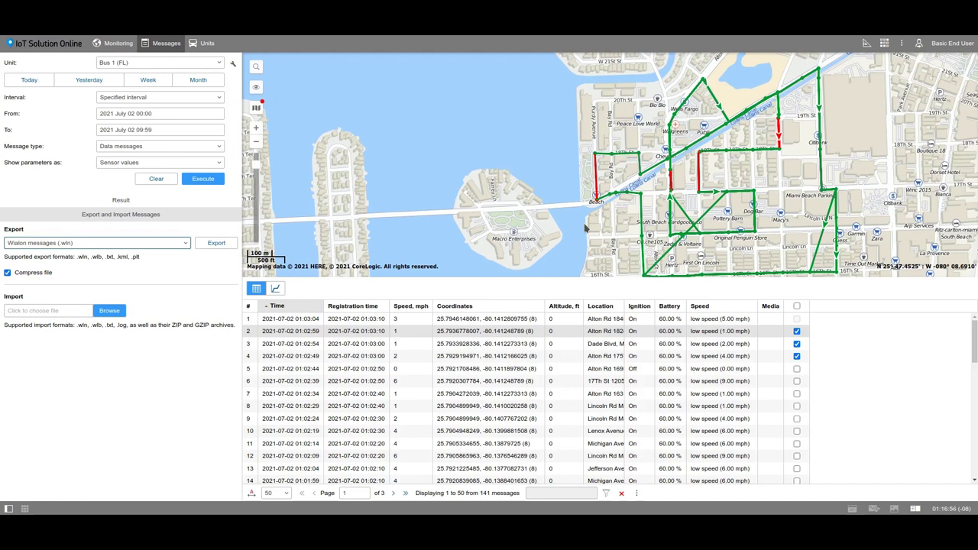
{"action": "left_click", "coordinate": [525, 407]}
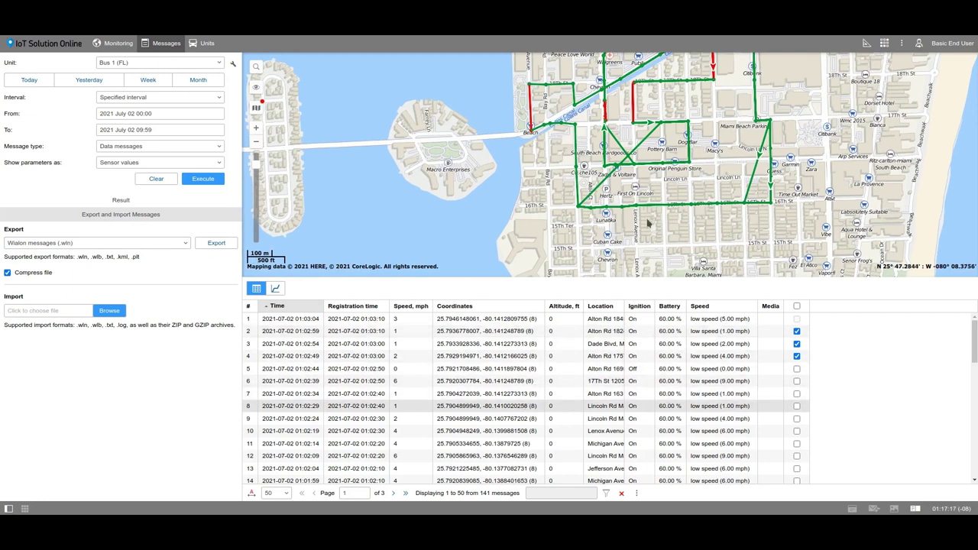
{"action": "mouse_move", "coordinate": [638, 208]}
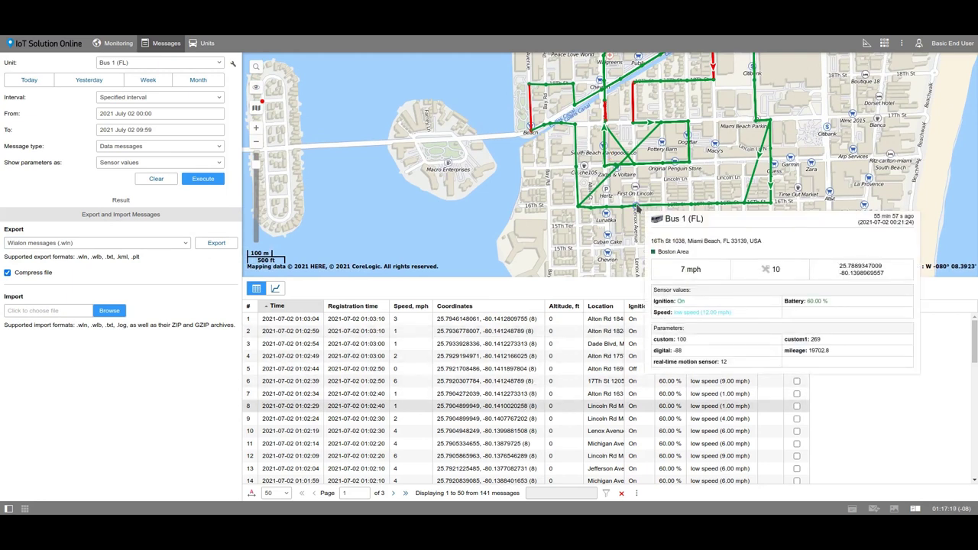